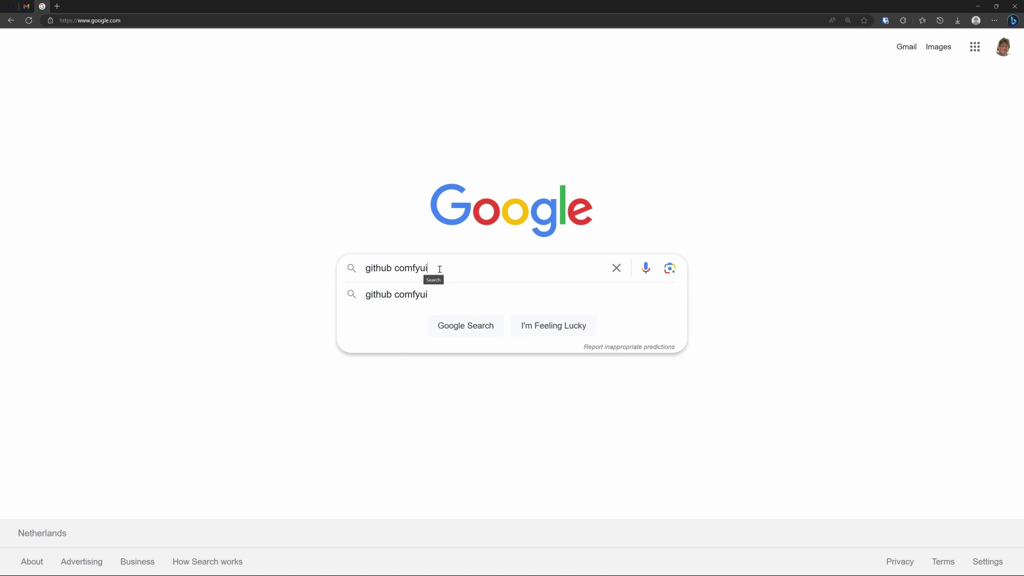
Open the comfyanonymous/ComfyUI GitHub repository and download the portable Windows .7z build from its installation section
key("Return")
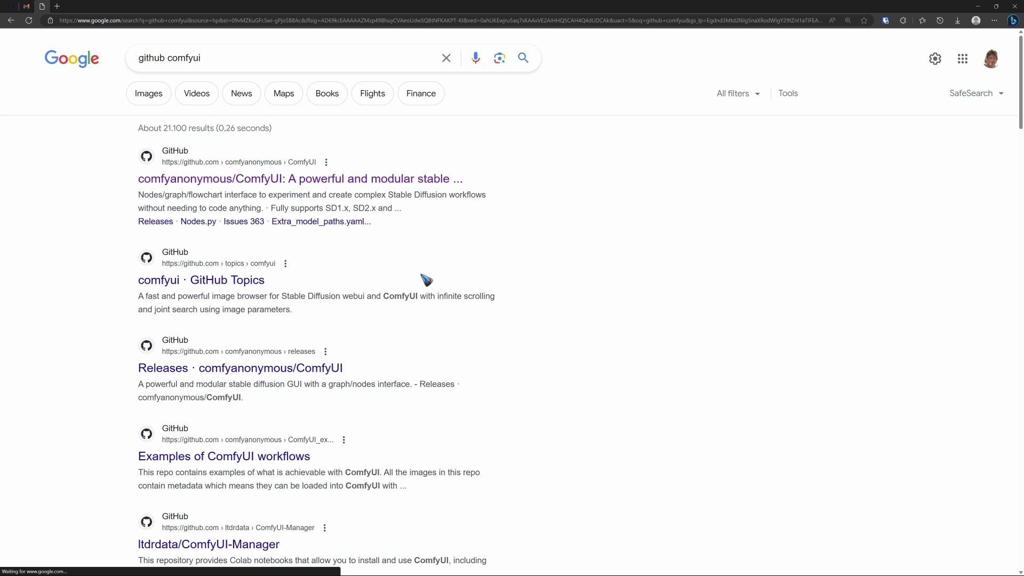
left_click(233, 181)
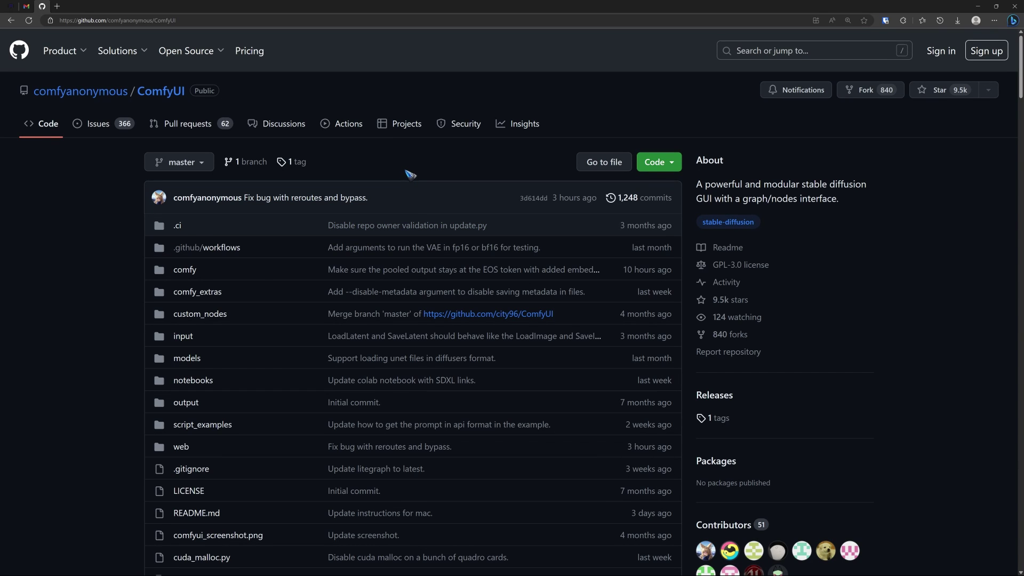
scroll(475, 190, "down", 4)
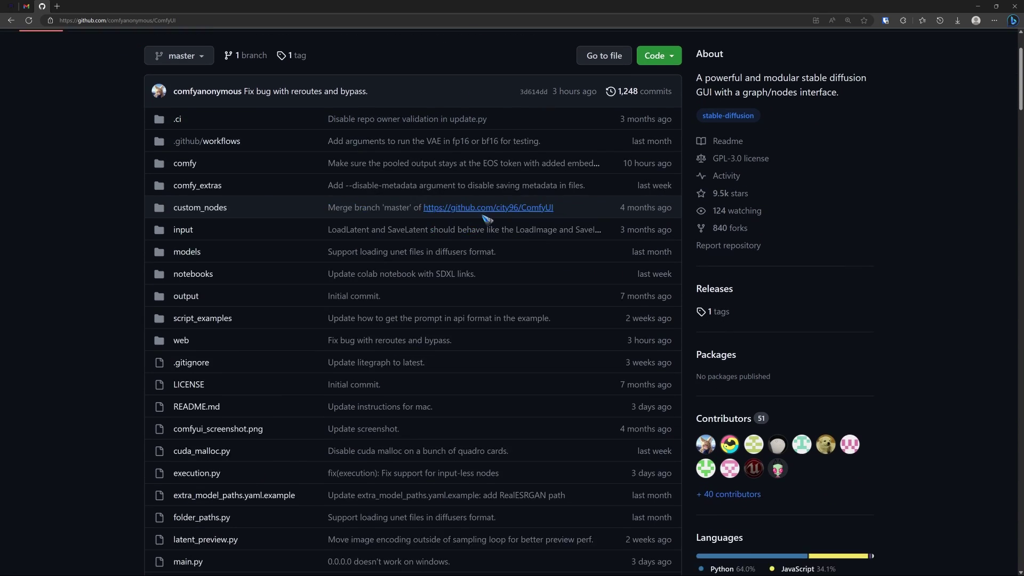
scroll(517, 254, "down", 10)
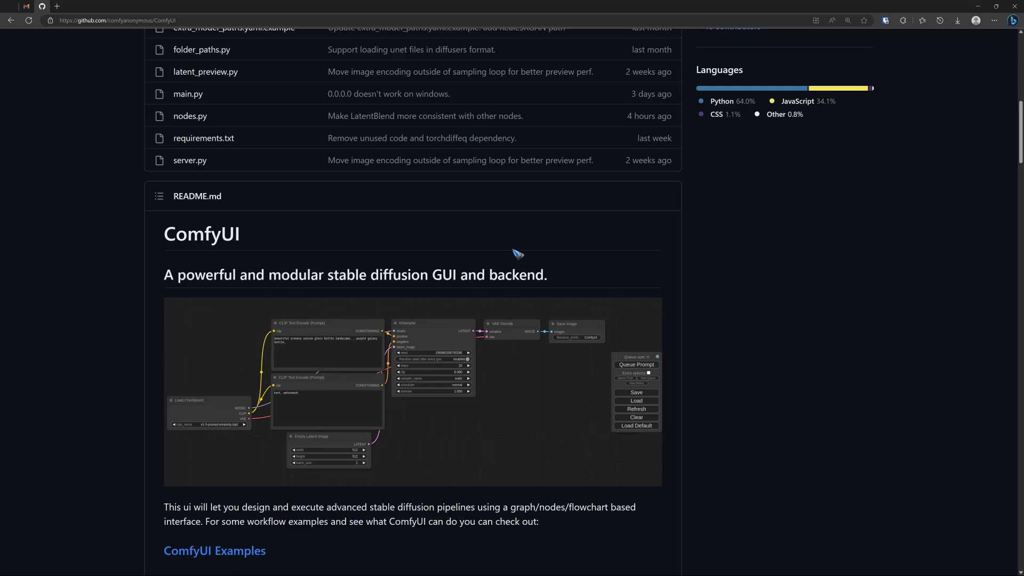
scroll(517, 253, "down", 3)
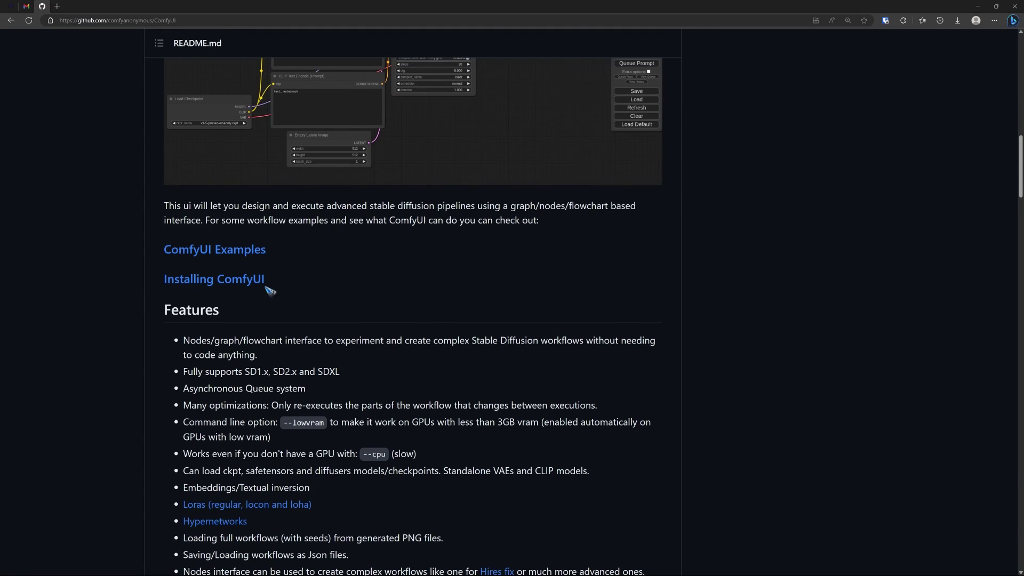
left_click(220, 283)
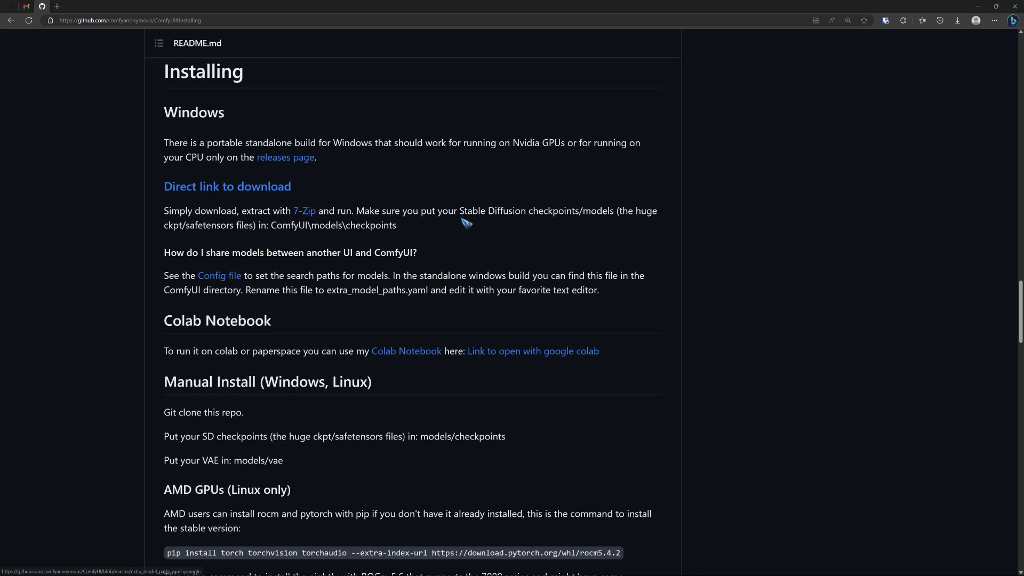
left_click(264, 190)
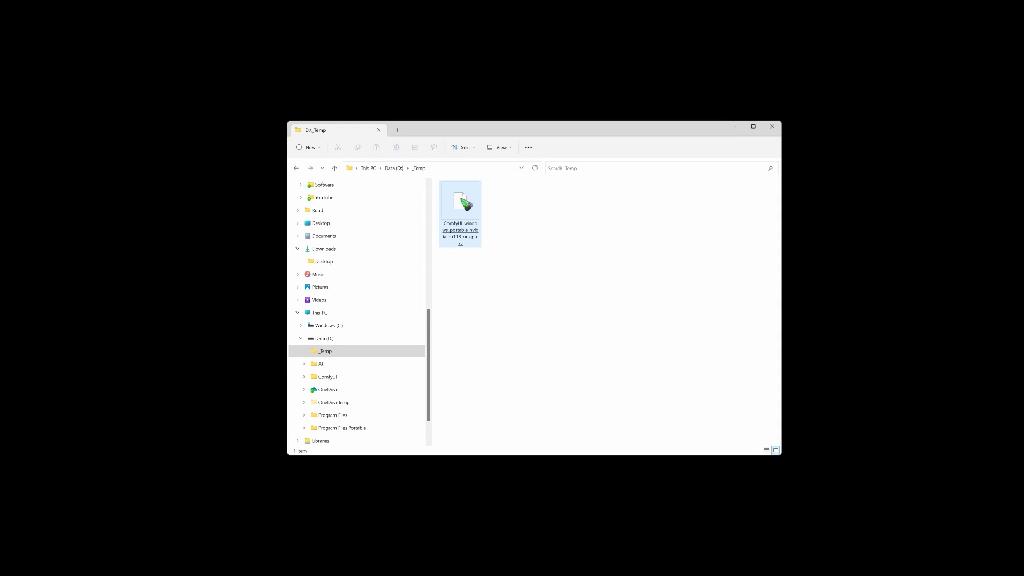
Move the ComfyUI portable .7z archive from D:\_Temp into D:\AI and select it there
left_click(465, 203)
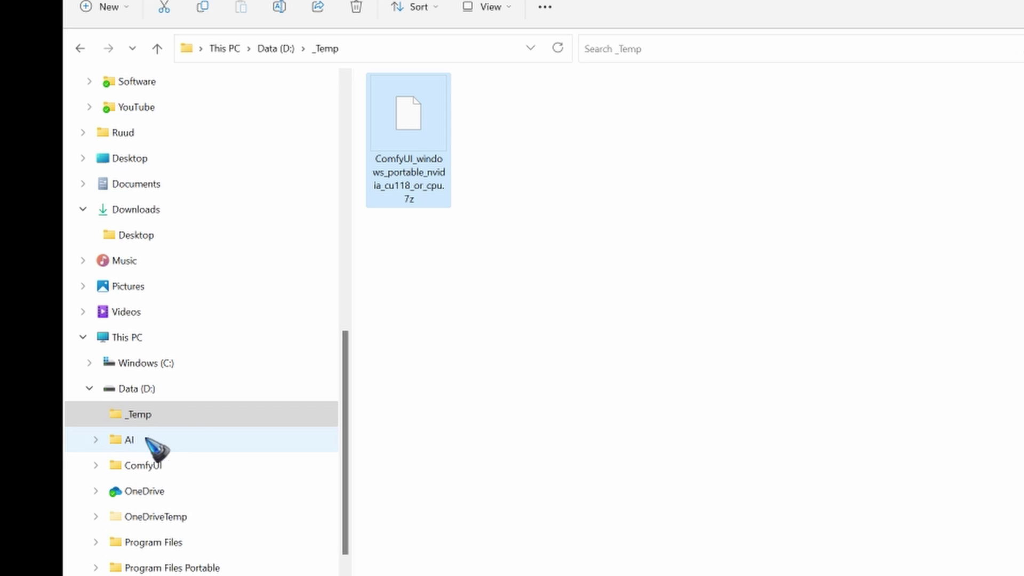
left_click_drag(419, 128, 157, 446)
left_click(156, 447)
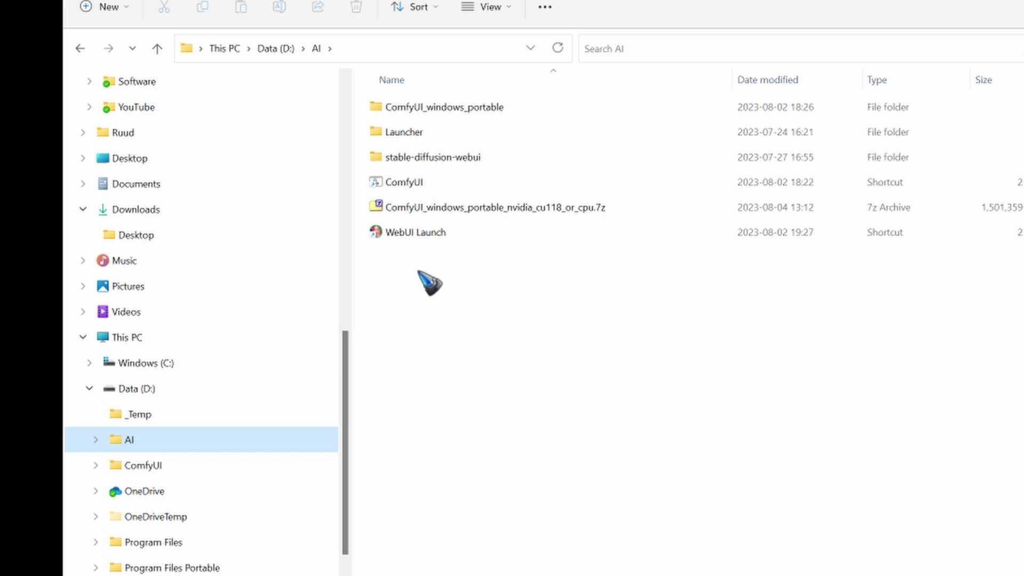
left_click(498, 211)
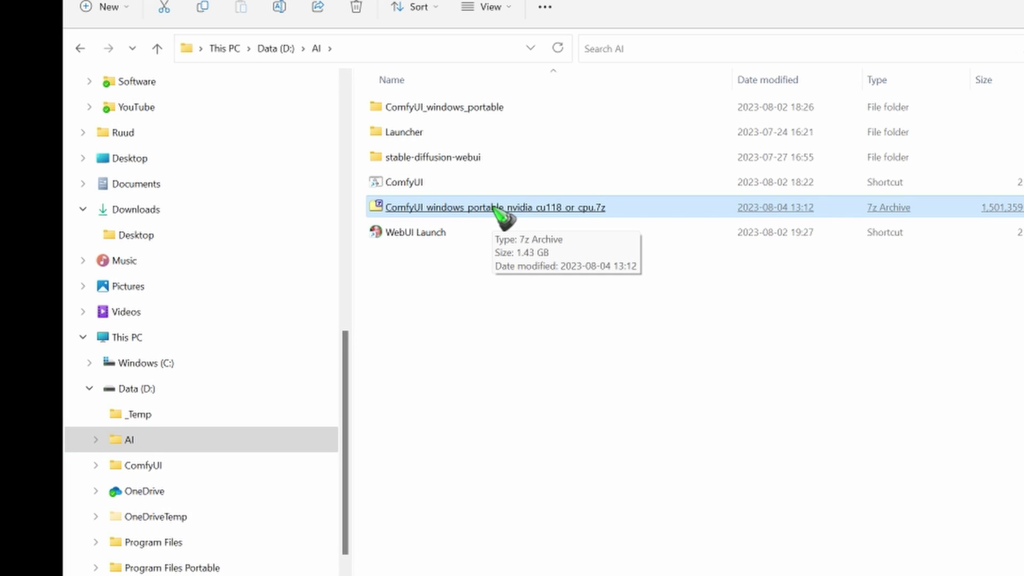
Open the ComfyUI portable .7z in 7-Zip File Manager to view its ComfyUI_windows_portable folder
right_click(499, 213)
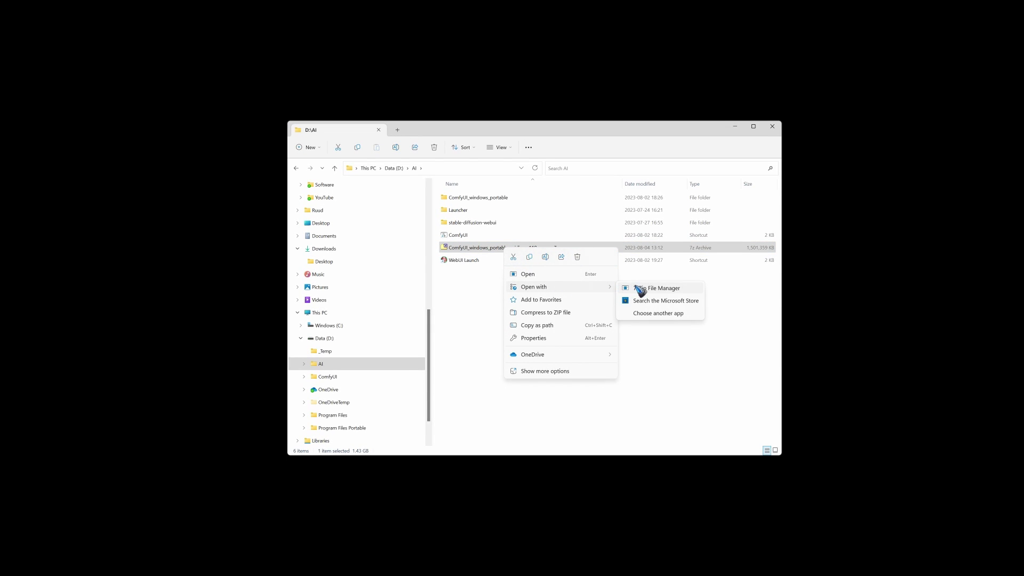
left_click(640, 288)
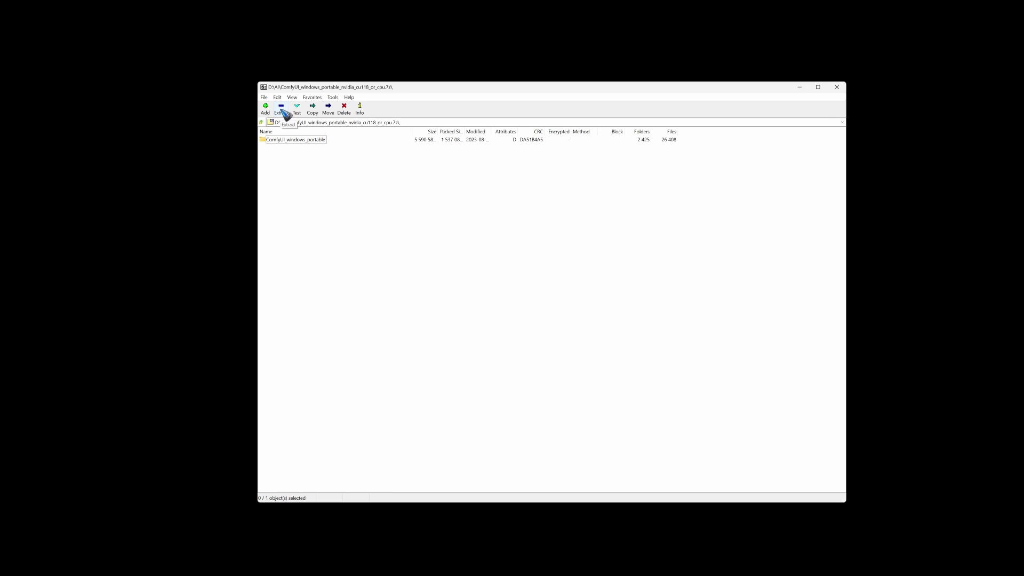
Close 7-Zip, enter ComfyUI_windows_portable, and launch ComfyUI with run_nvidia_gpu.bat
left_click(841, 89)
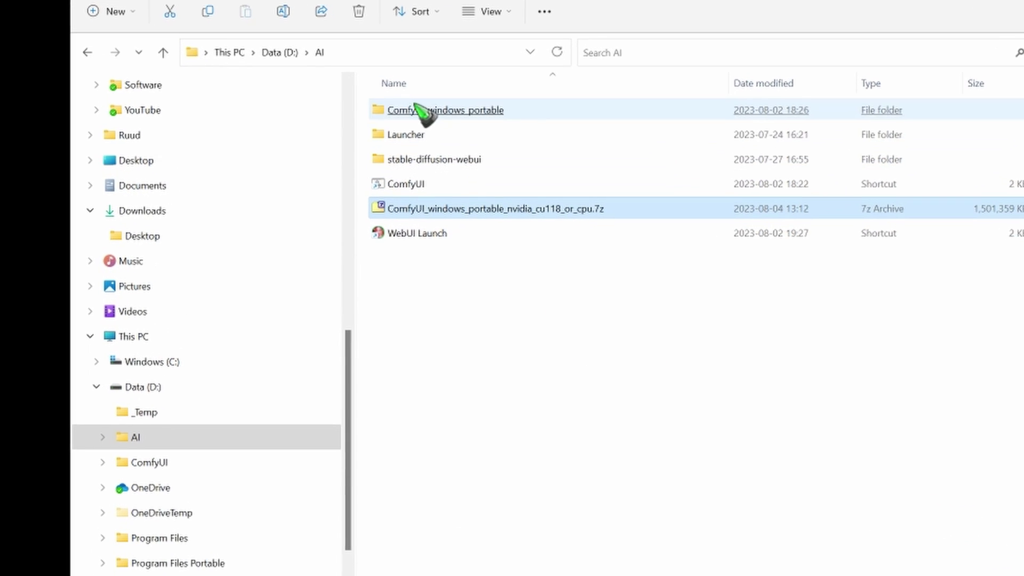
left_click(430, 109)
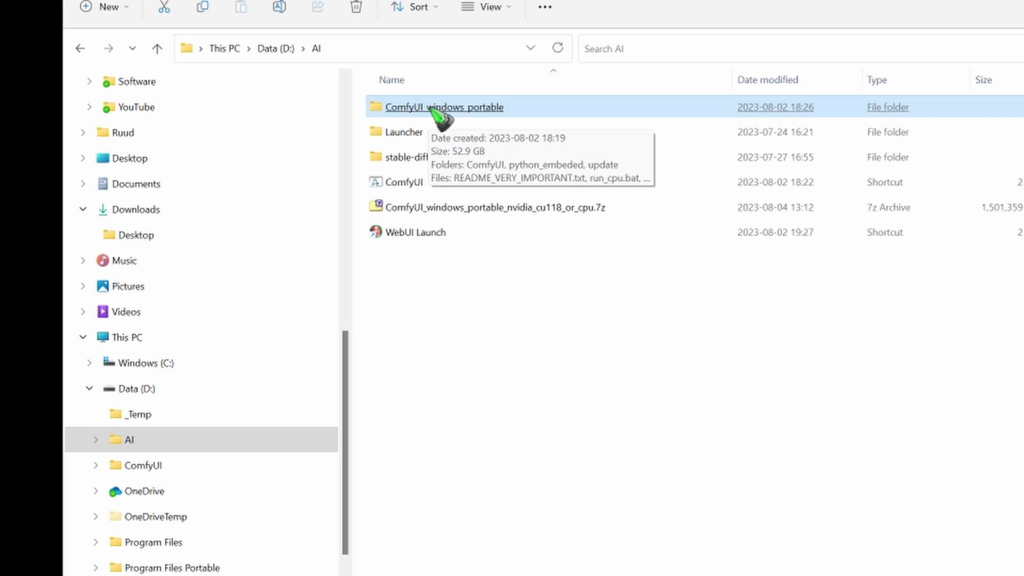
double_click(432, 108)
left_click(432, 109)
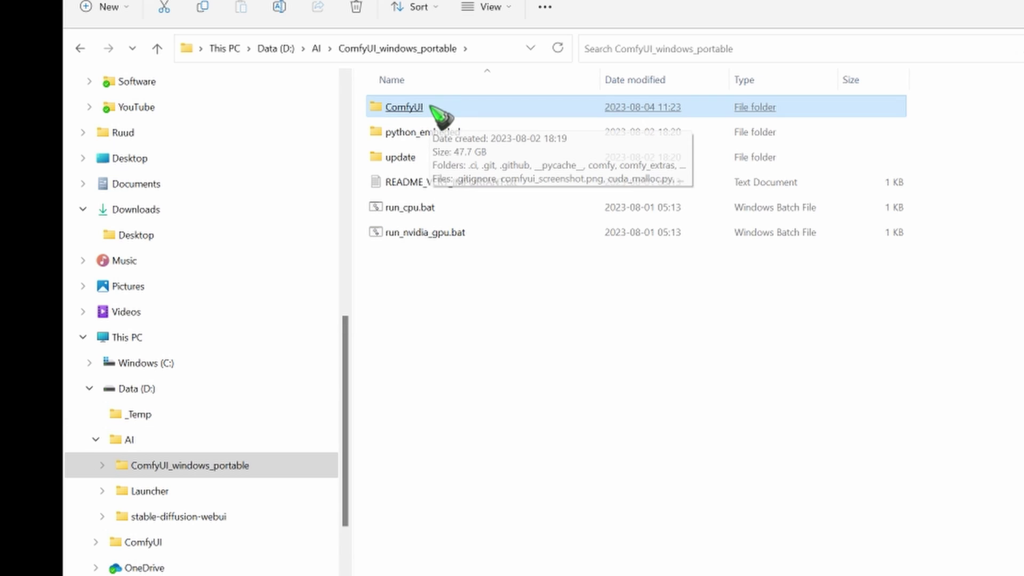
left_click(438, 208)
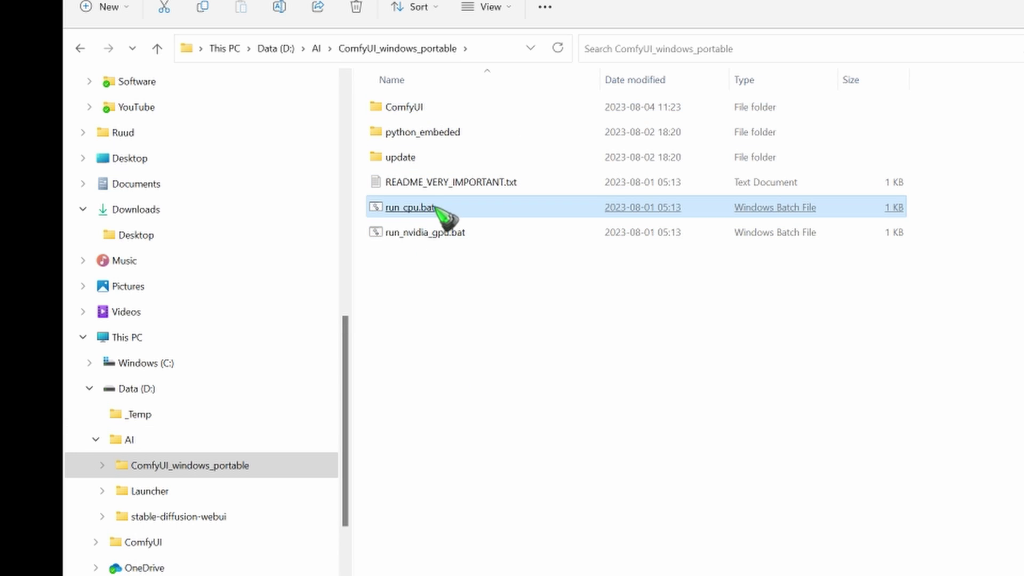
left_click(421, 235)
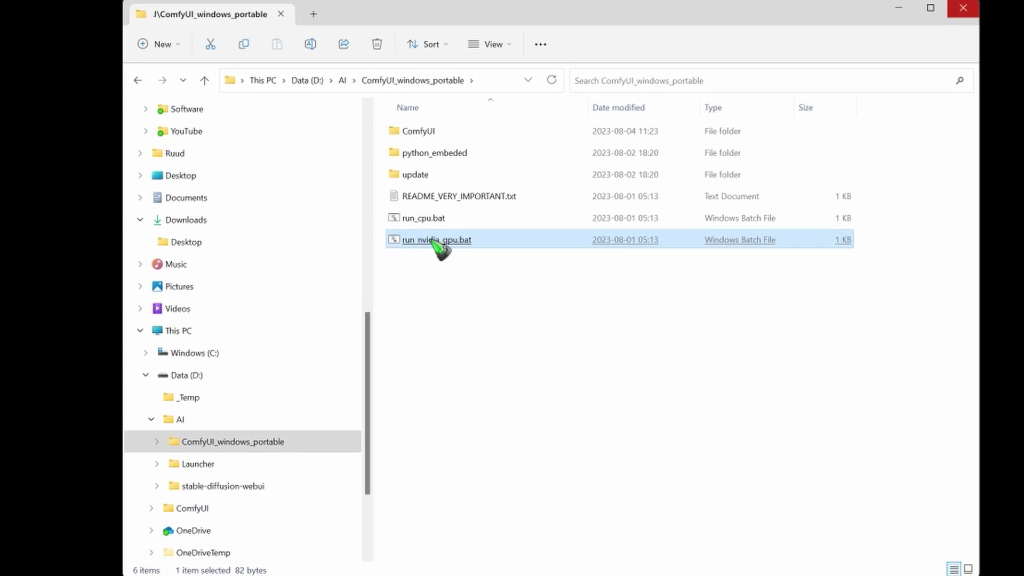
double_click(433, 240)
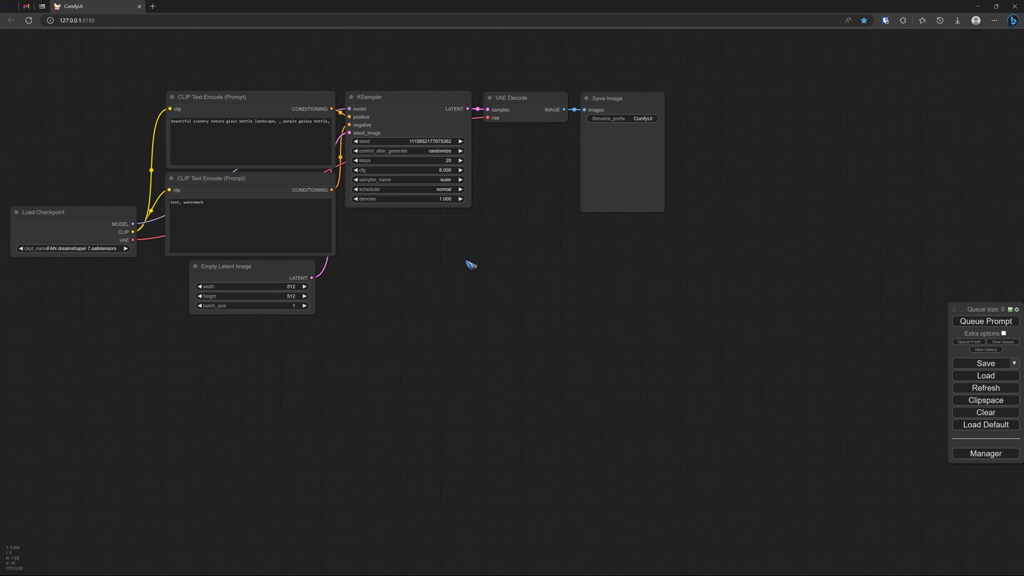
Pan the ComfyUI canvas to shift the default workflow graph right and down
left_click_drag(458, 268, 636, 343)
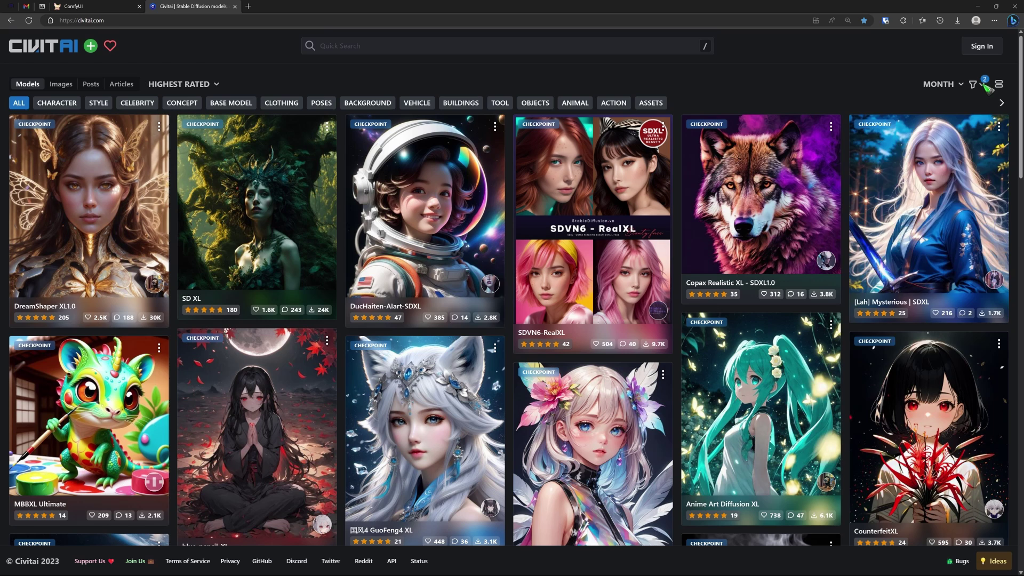
Check that Civitai's filter has Checkpoint and SDXL 1.0 selected, then close the filter popover
left_click(985, 85)
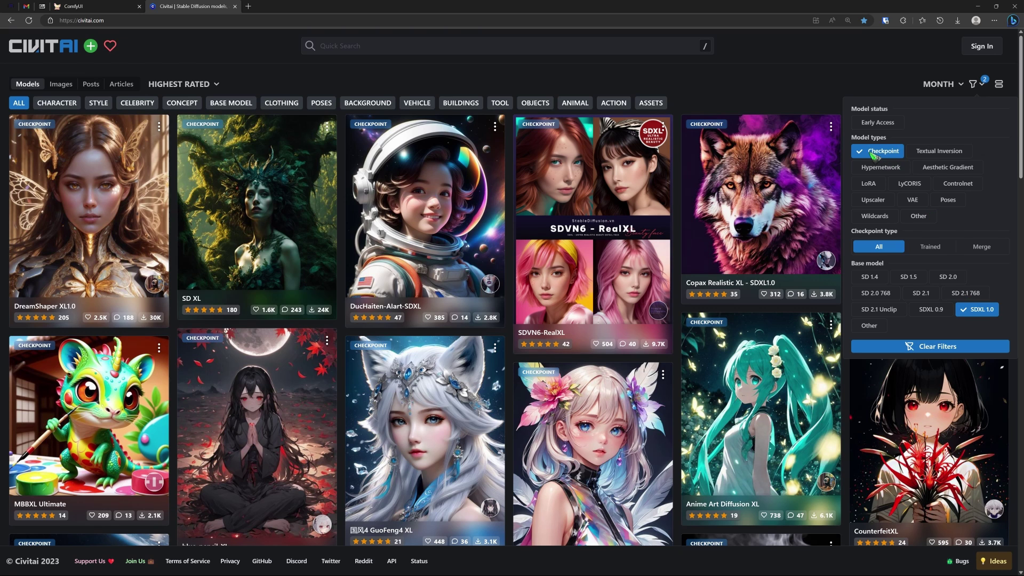
left_click(792, 94)
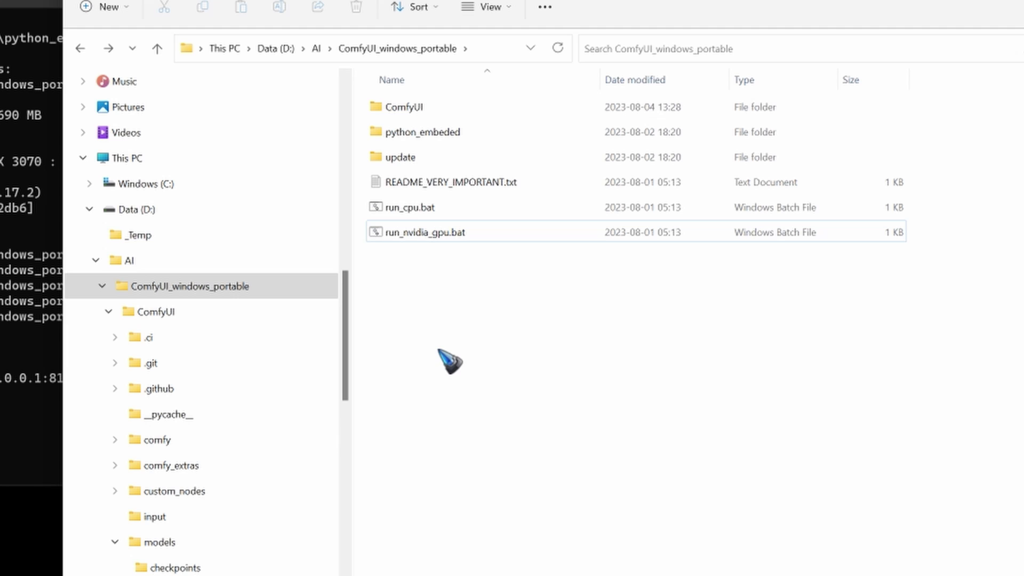
Navigate File Explorer into ComfyUI\models\checkpoints inside the portable folder
left_click(453, 230)
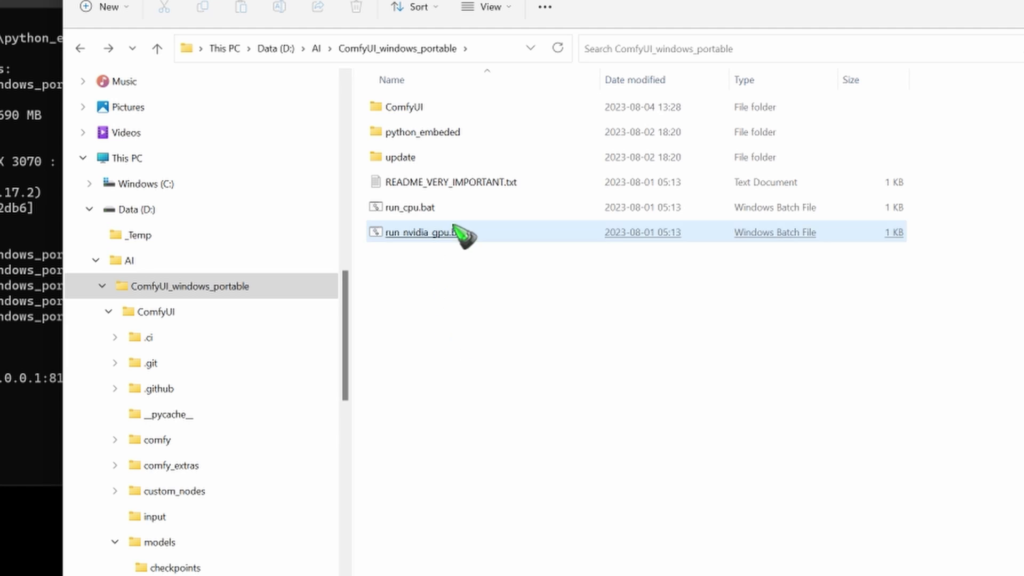
left_click(418, 109)
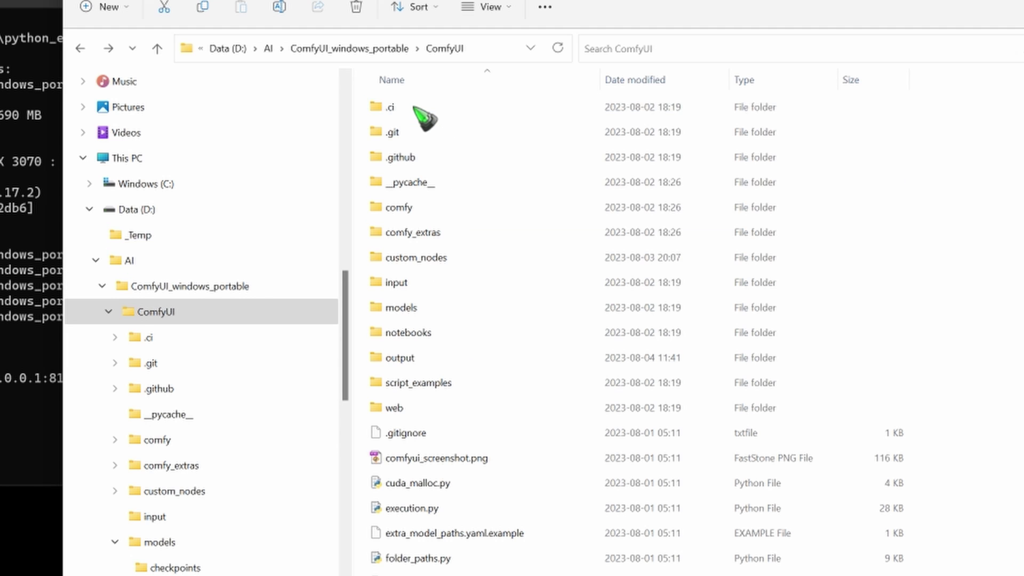
double_click(419, 309)
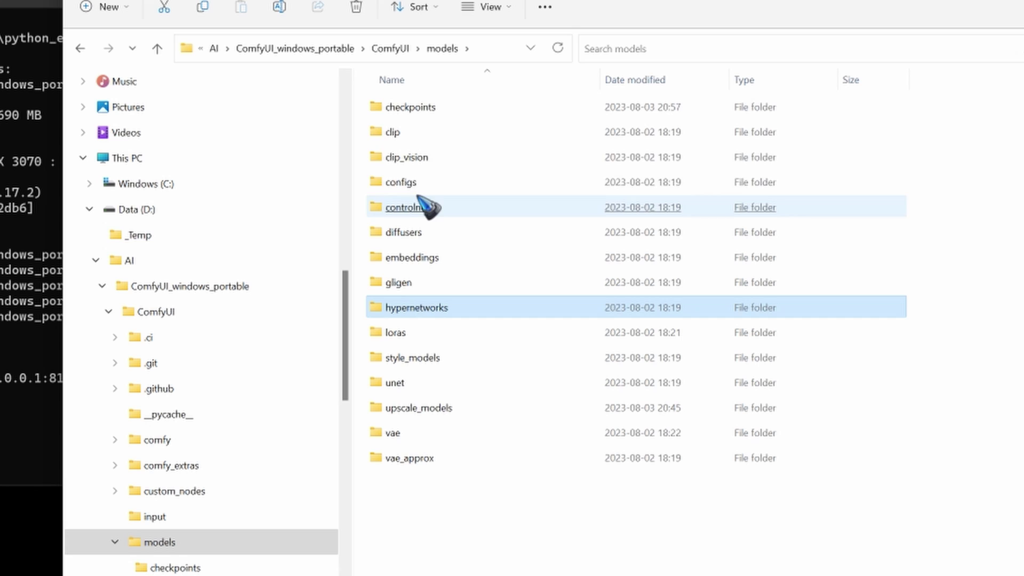
left_click(429, 109)
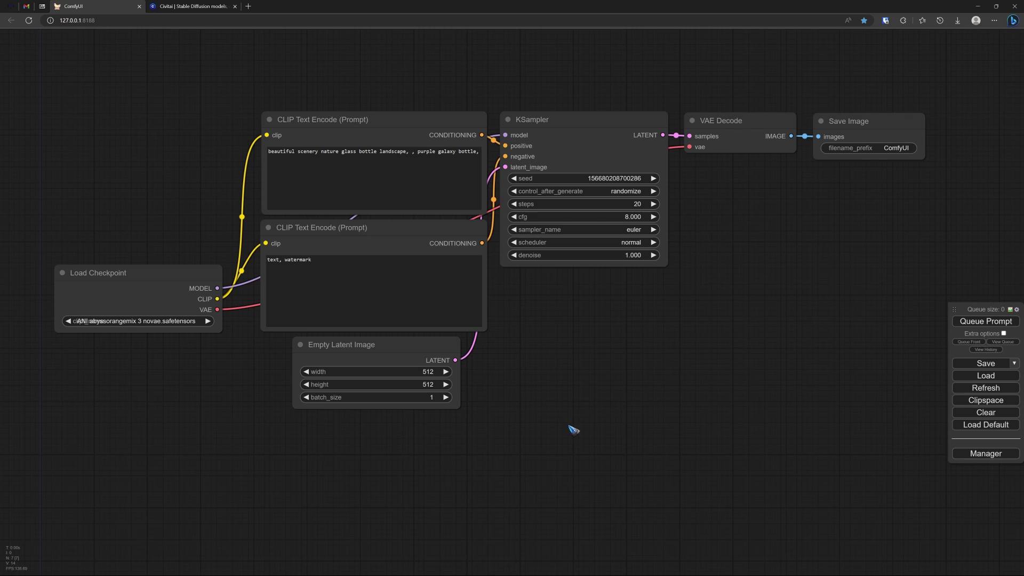
Change the Load Checkpoint node's ckpt_name to GEN SDXL 1.safetensors
left_click(152, 320)
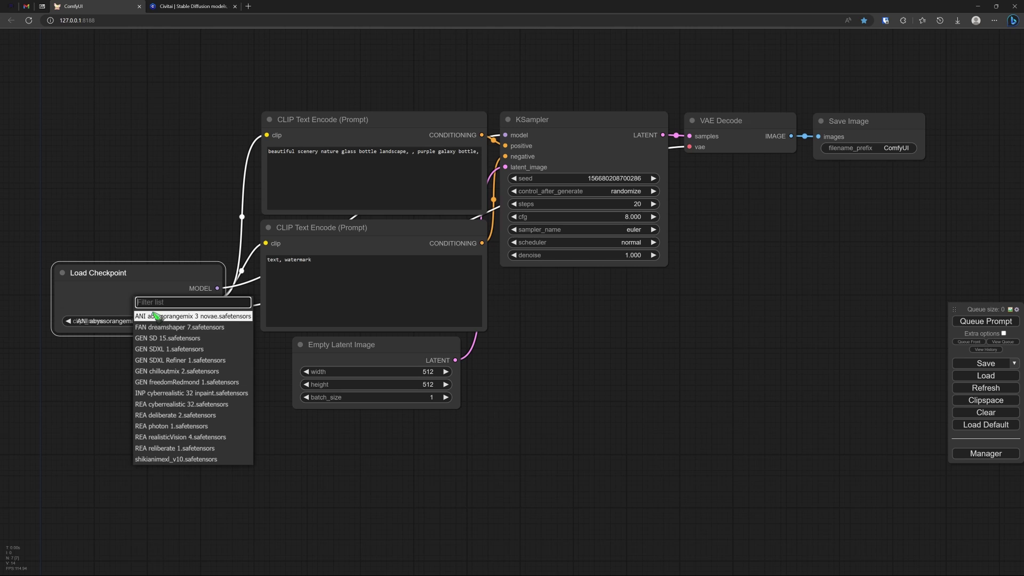
left_click(182, 350)
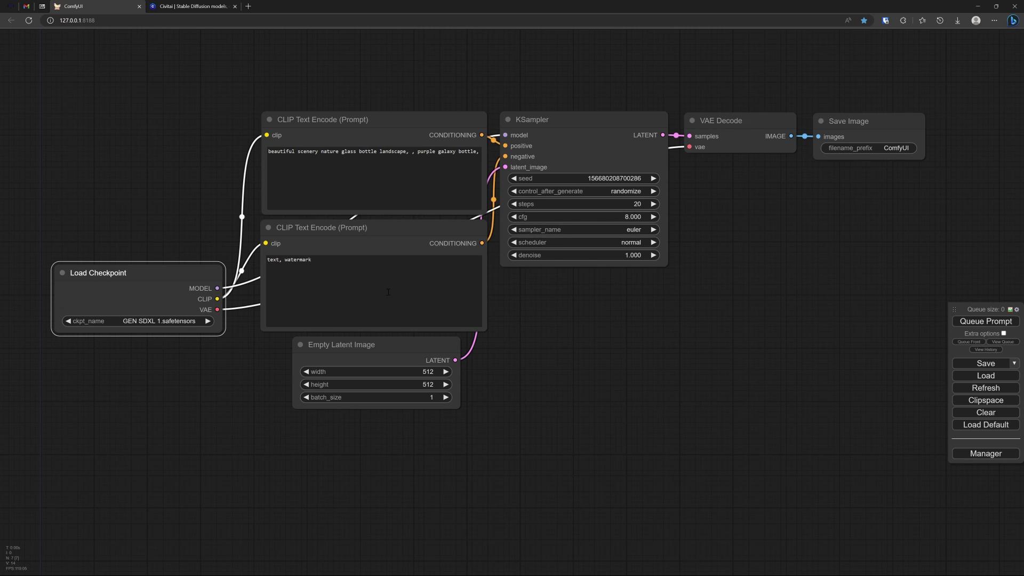
Change Empty Latent Image width and height from 512 to 1024 each
left_click(417, 371)
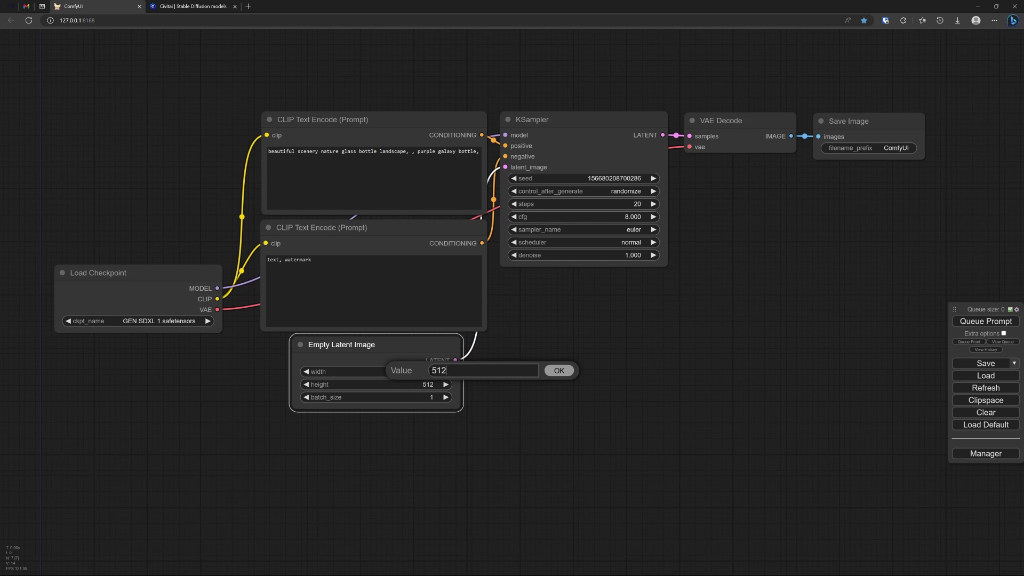
double_click(455, 370)
type("1024")
key("Return")
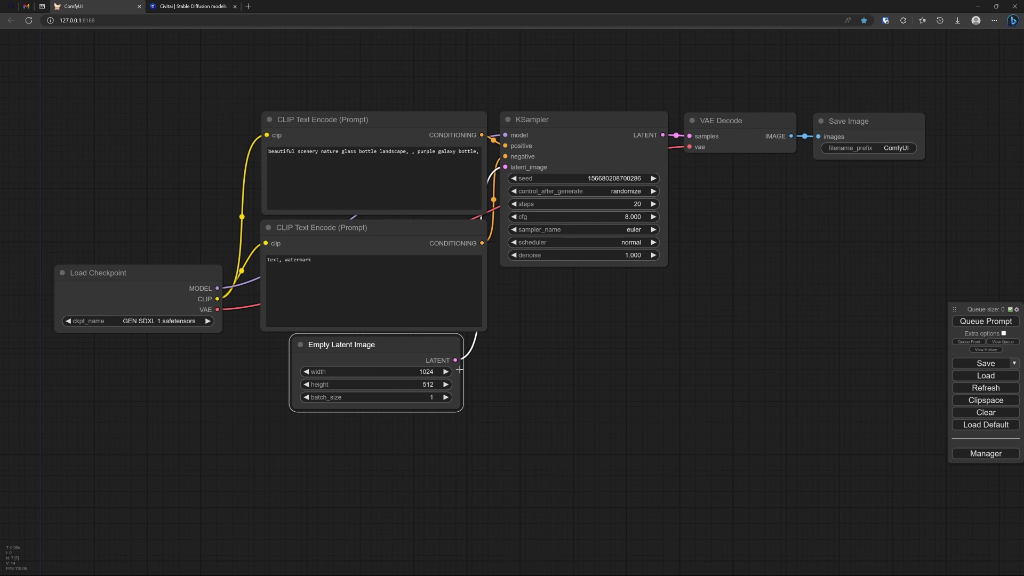
left_click(422, 384)
double_click(476, 386)
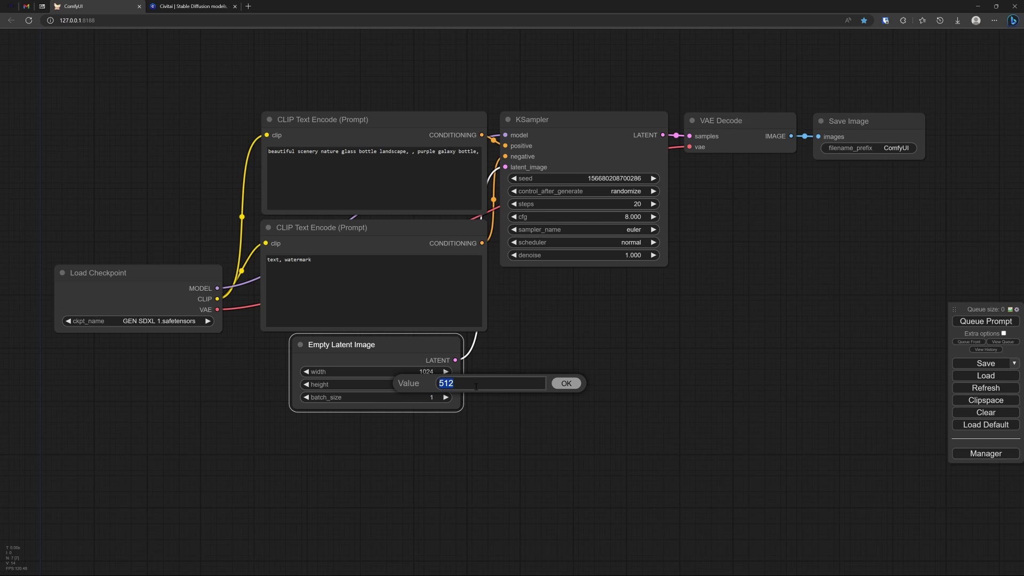
type("1024")
key("Return")
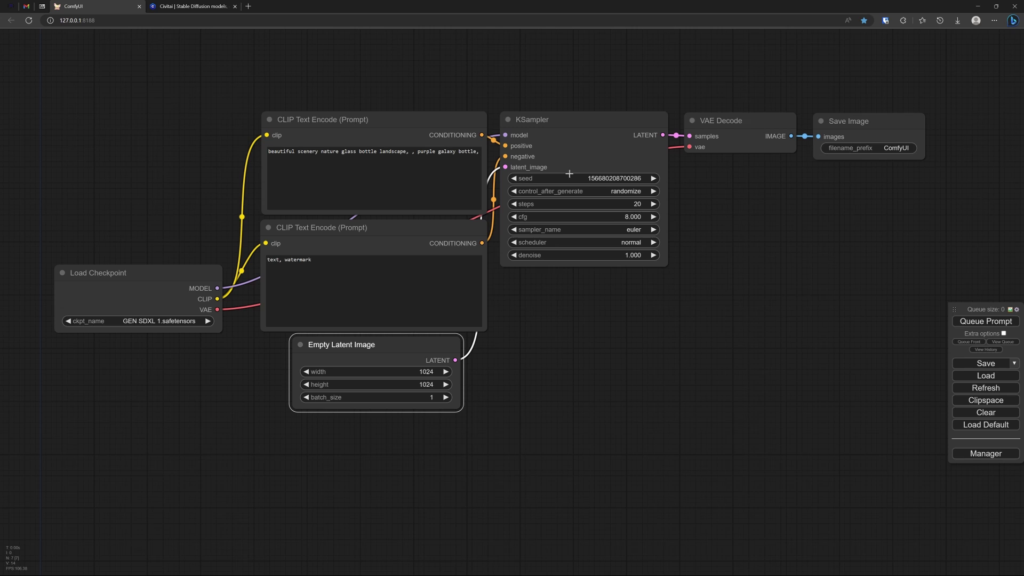
Queue the prompt to render the purple galaxy bottle, then open the generated image's context menu
left_click(989, 322)
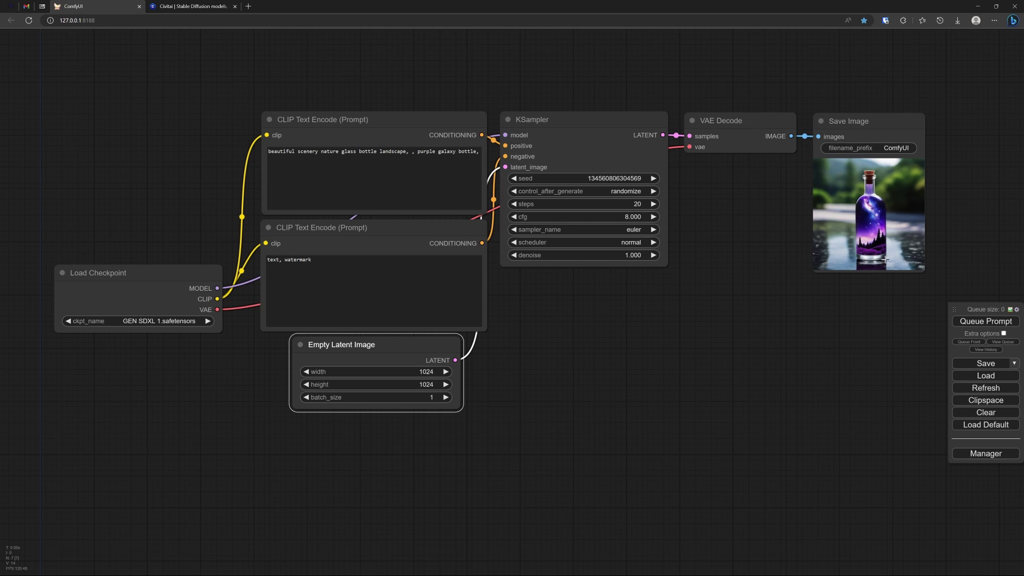
right_click(875, 226)
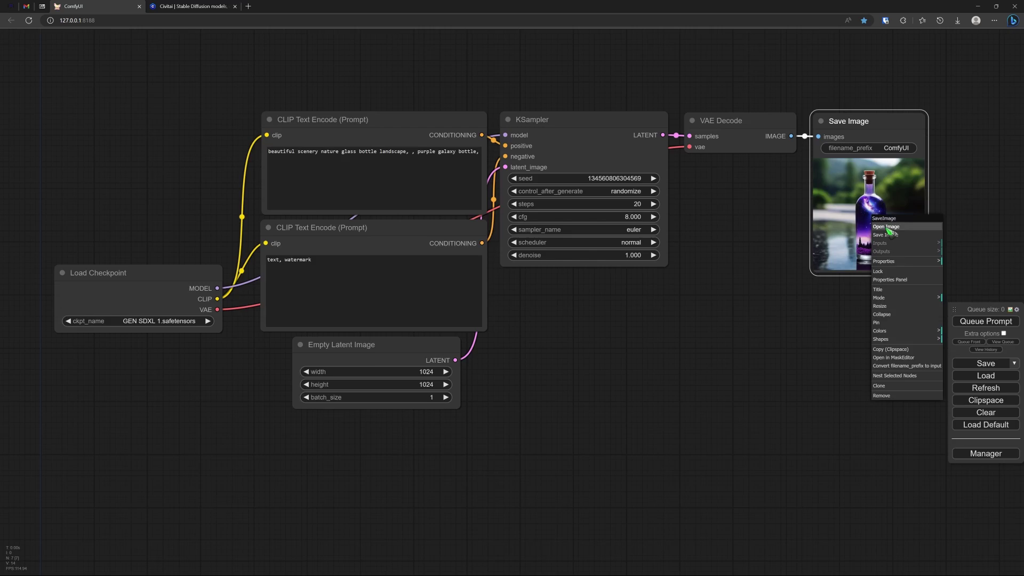
Open the 1024×1024 galaxy bottle PNG full-size in a new tab from the Save Image node
left_click(889, 230)
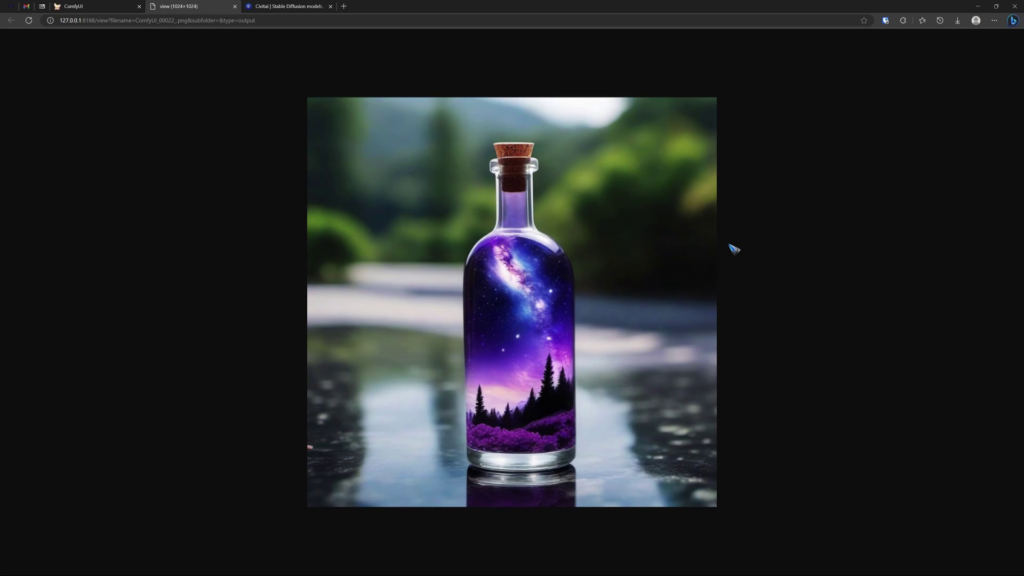